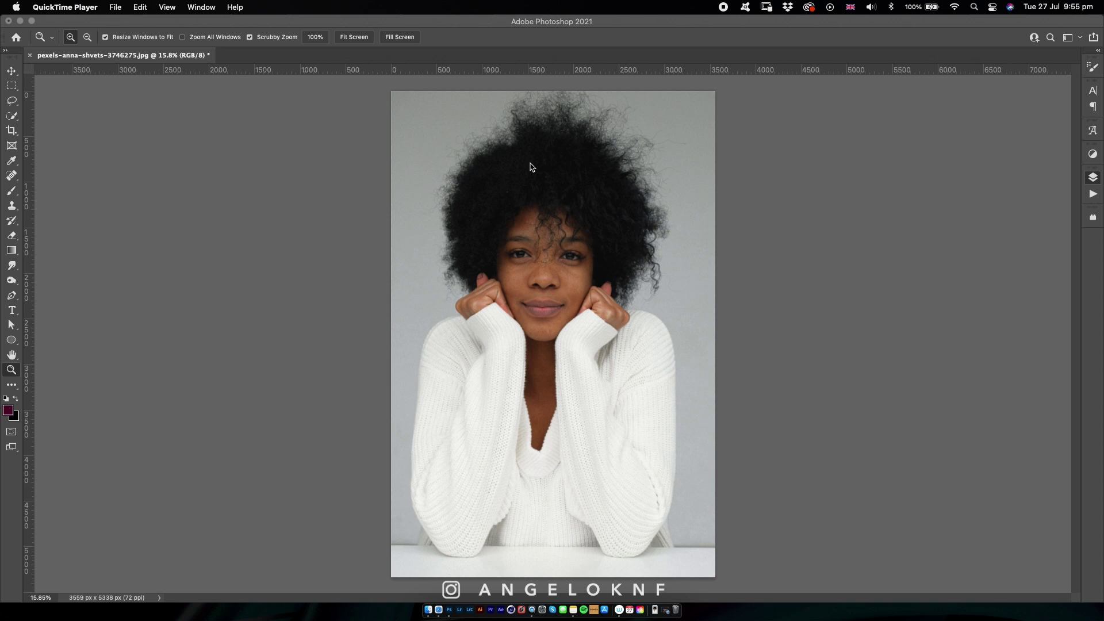
With the Quick Selection tool, use Select Subject on the woman and open Select and Mask.
click(749, 154)
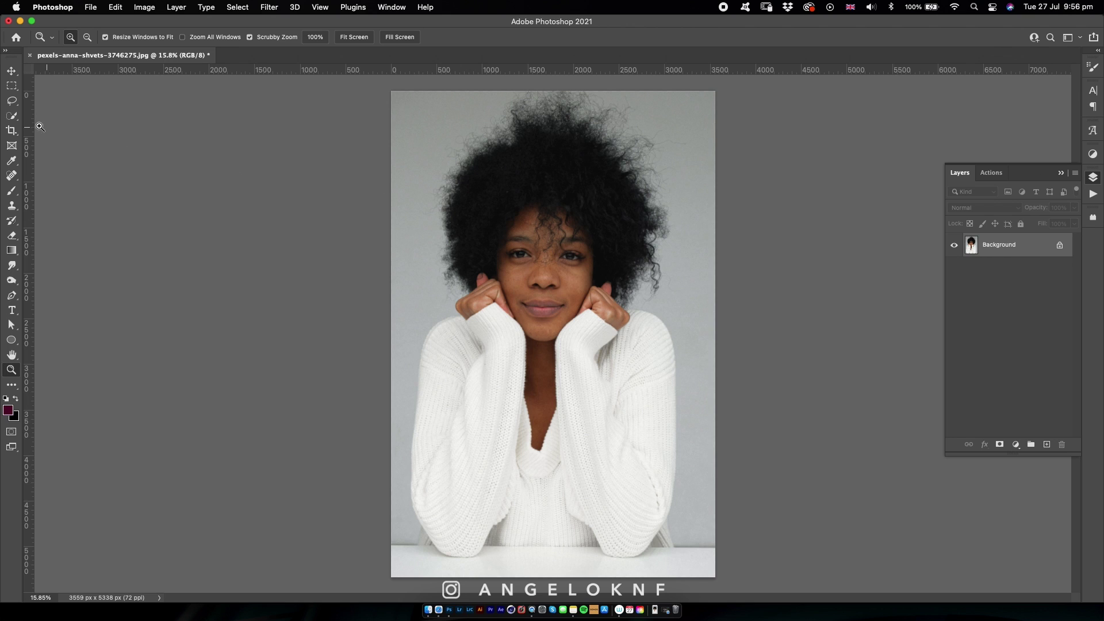
click(13, 118)
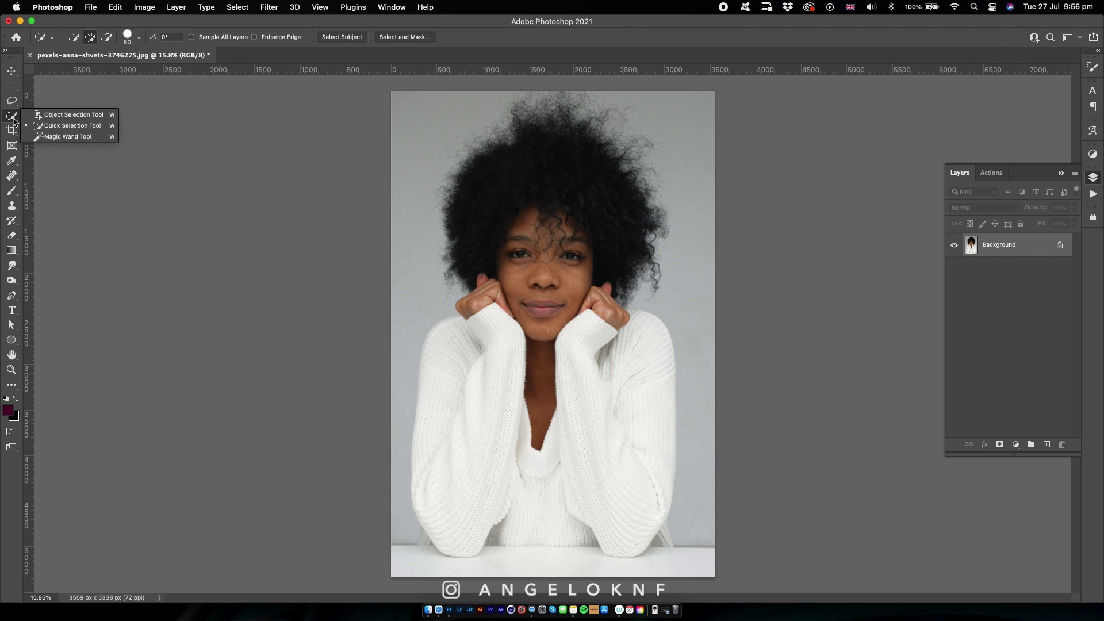
click(60, 125)
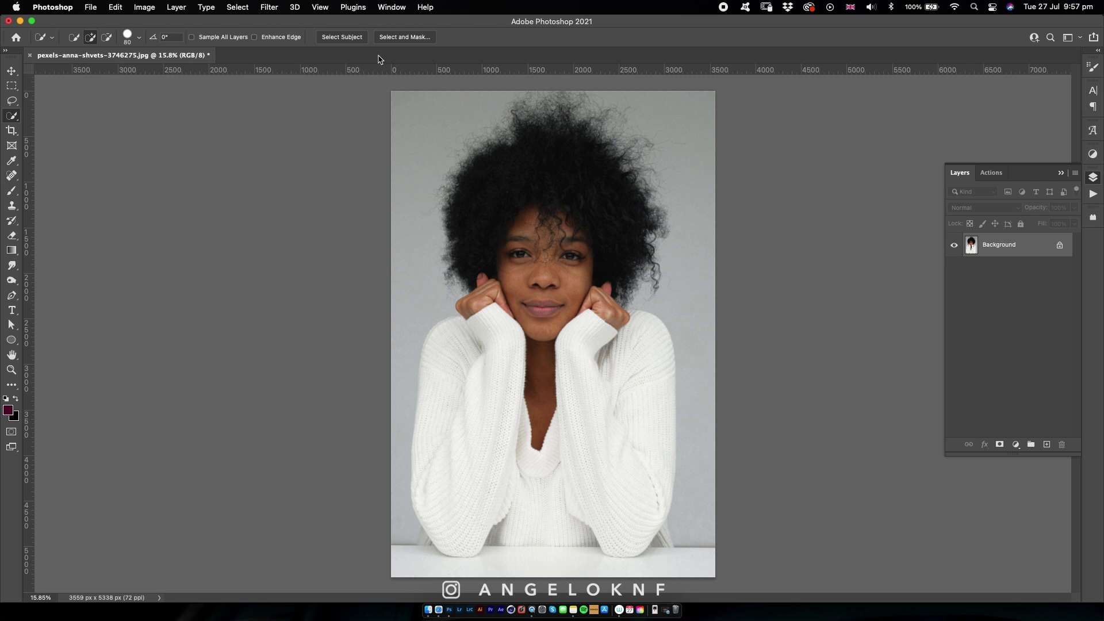
click(342, 39)
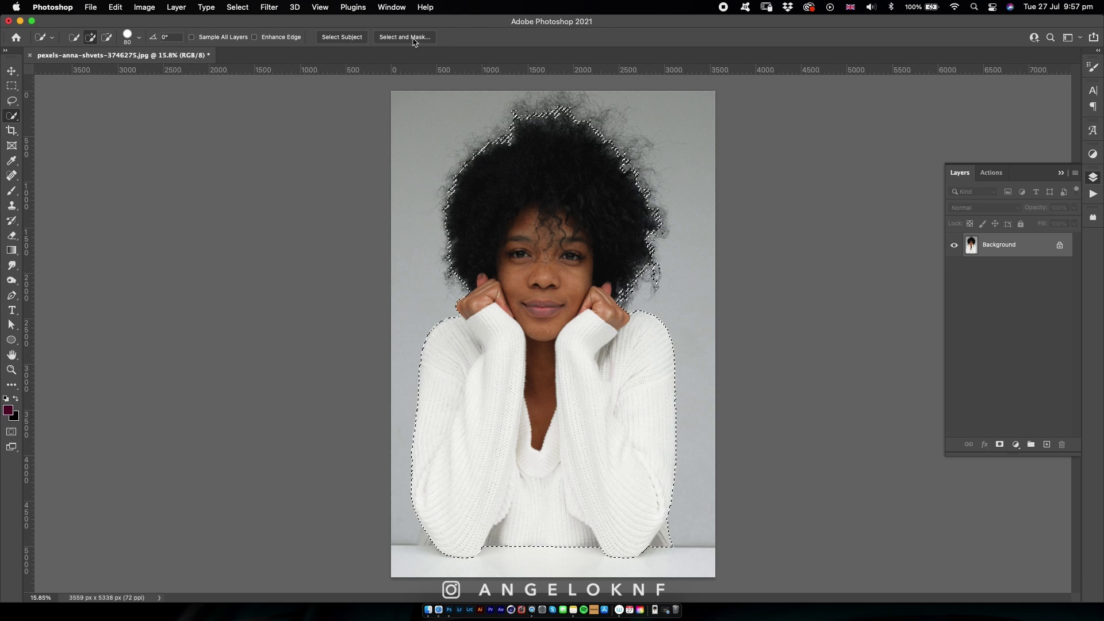
key(alt+super+r)
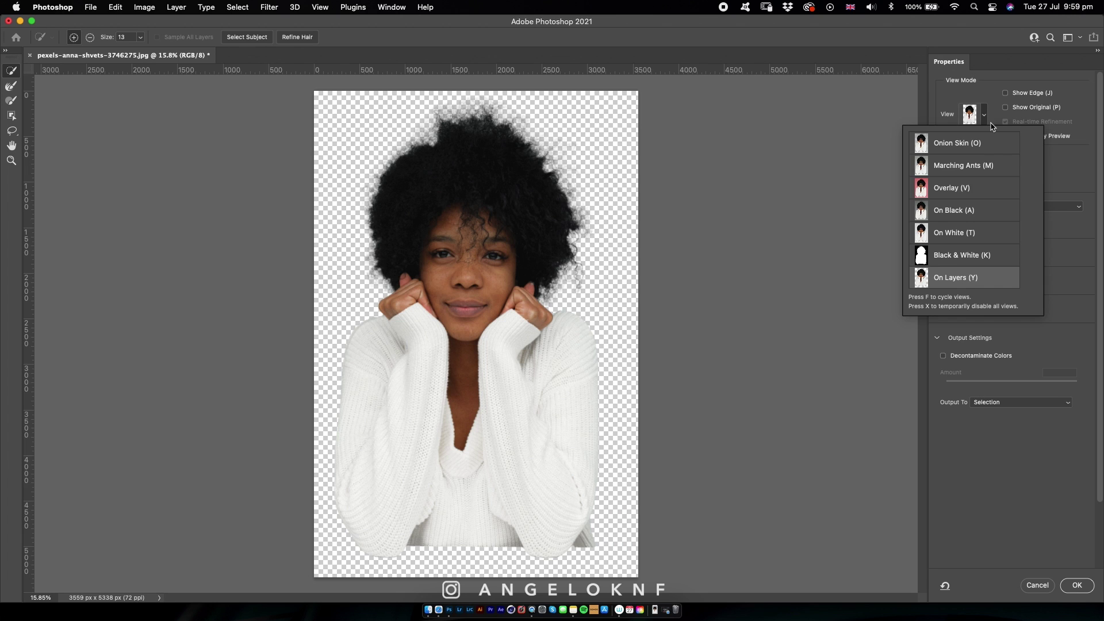
Switch the Select and Mask view mode to Overlay, tinting the masked background red.
click(986, 117)
click(979, 189)
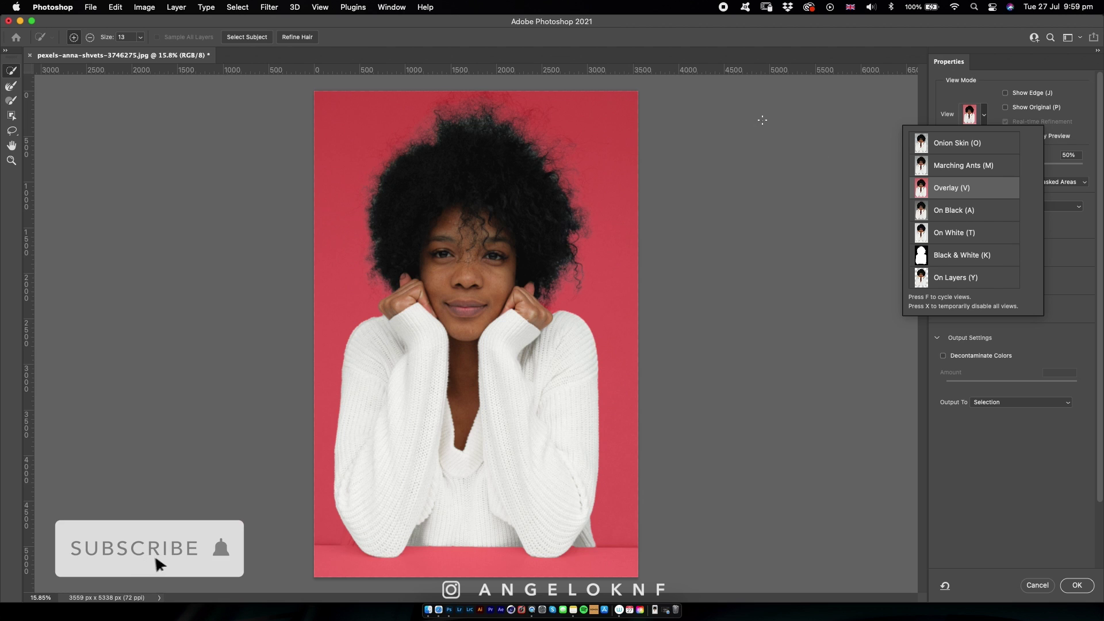
click(303, 43)
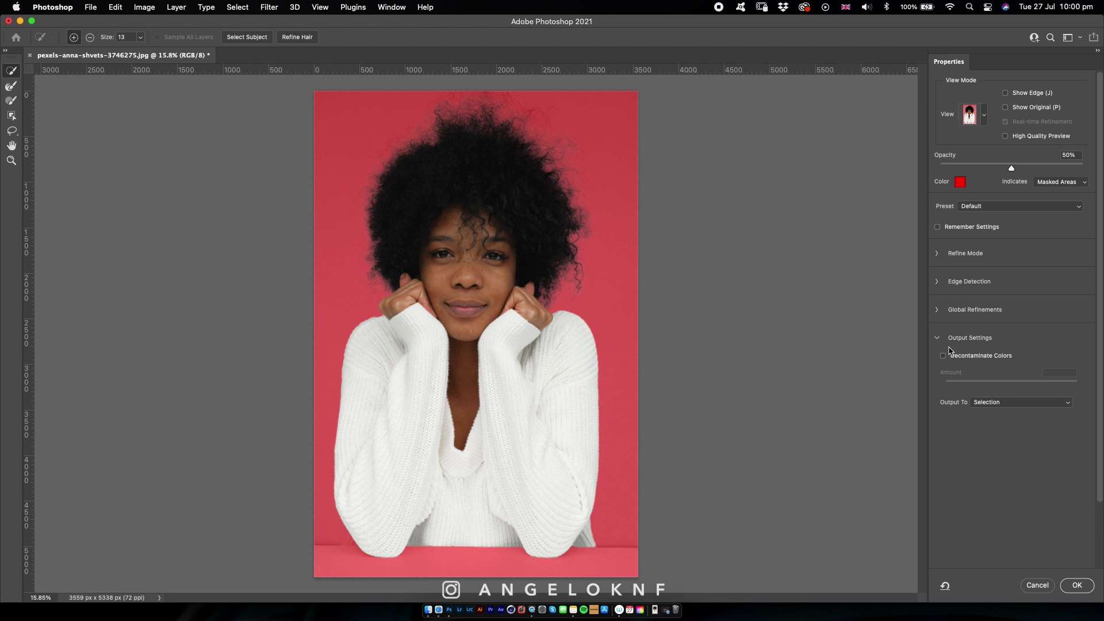
Enable Decontaminate Colors and output to a New Layer with Layer Mask, creating Background copy.
click(948, 364)
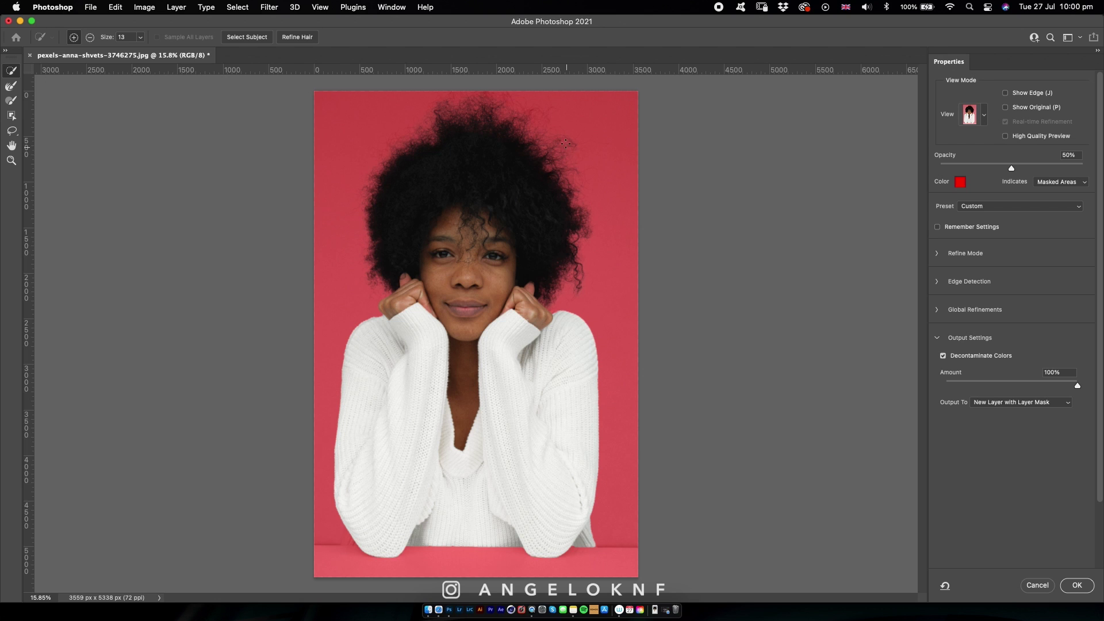
click(986, 117)
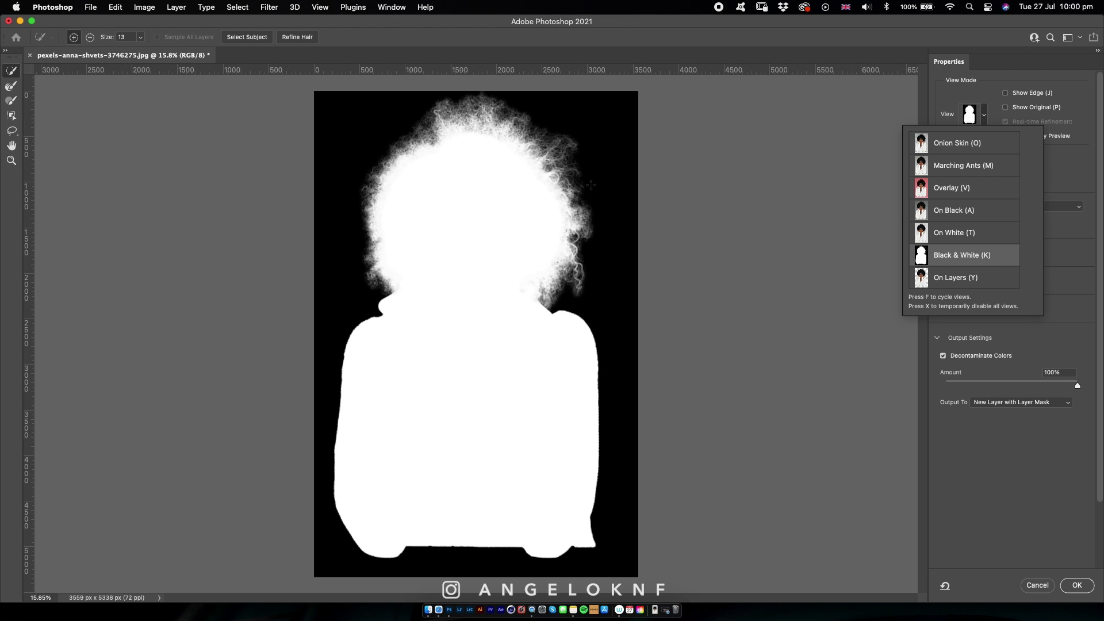
click(980, 188)
click(1029, 415)
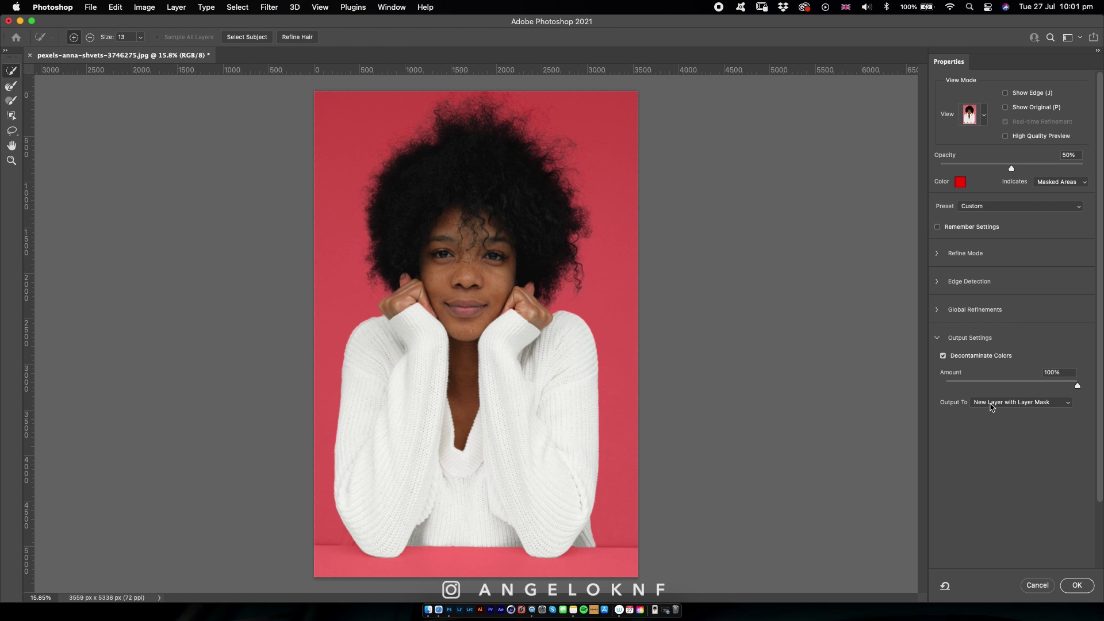
click(1029, 404)
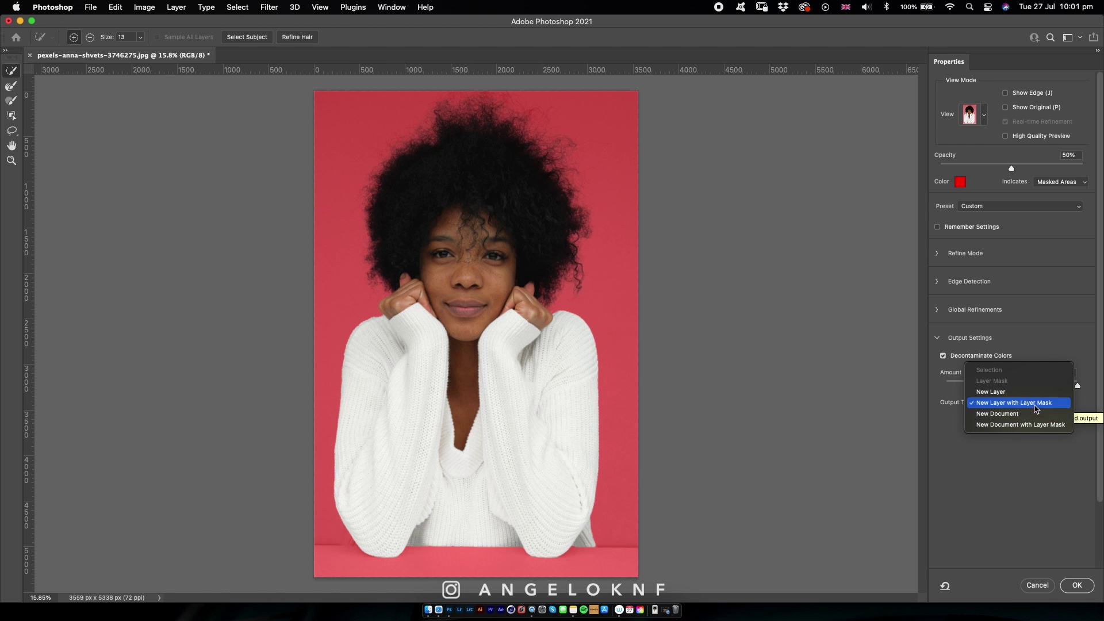
click(1042, 407)
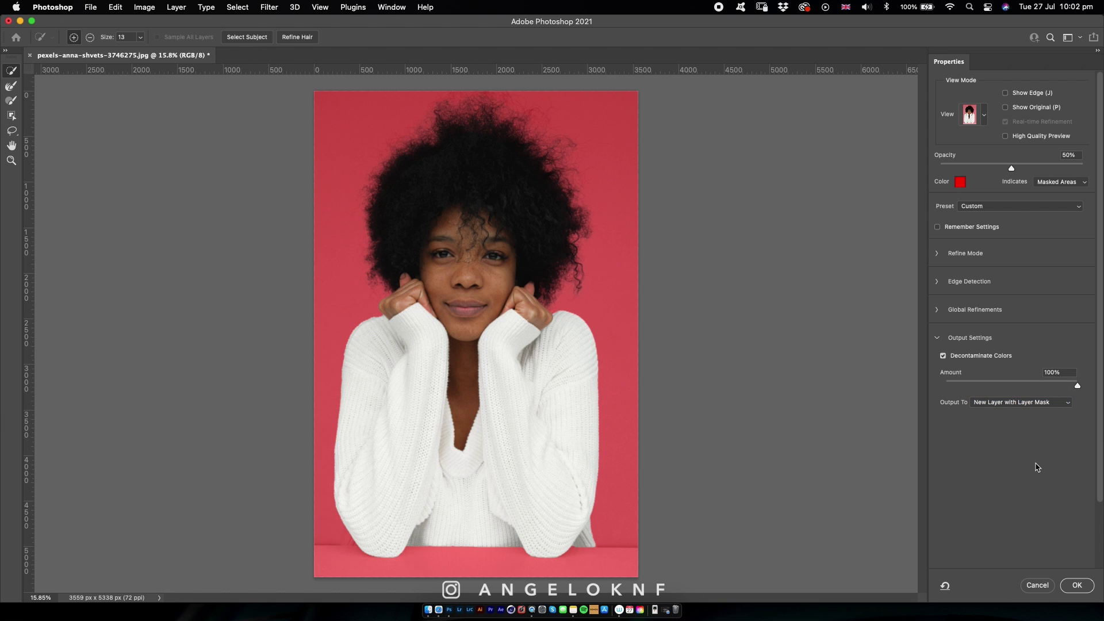
click(1077, 583)
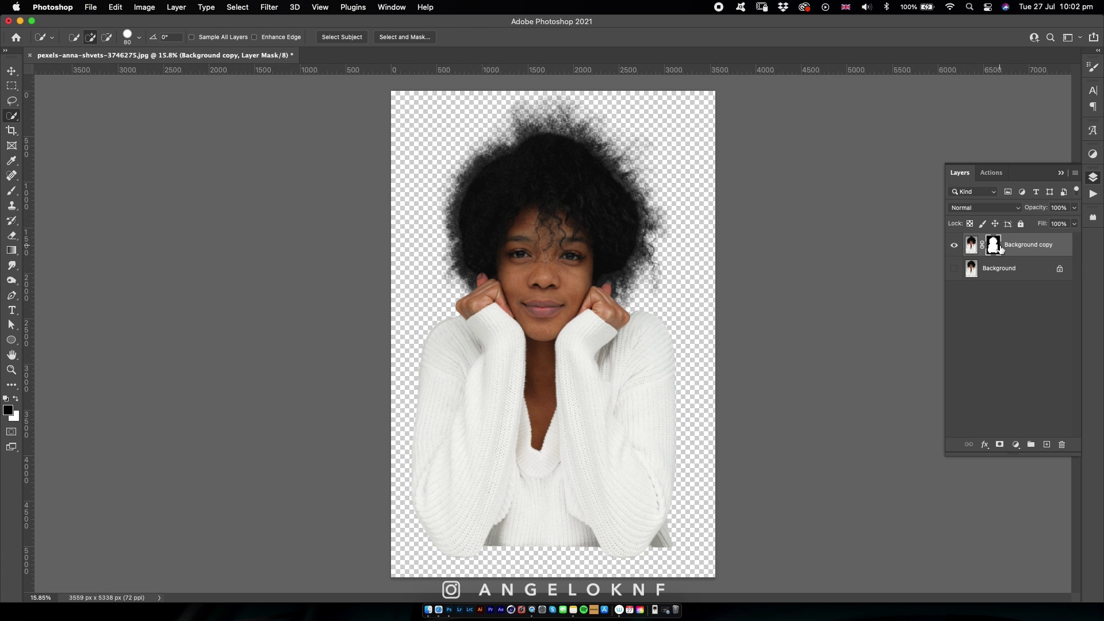
Fill a marquee of the bottom table strip with white on the mask, deselect, and add Layer 1.
click(12, 86)
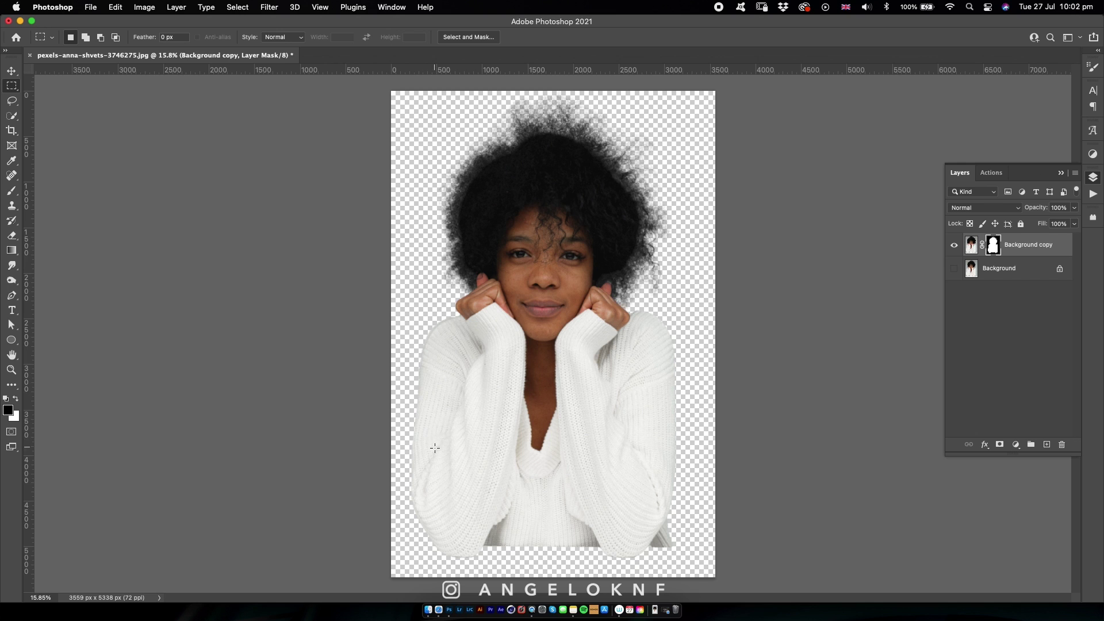
drag(383, 577, 747, 547)
right_click(616, 407)
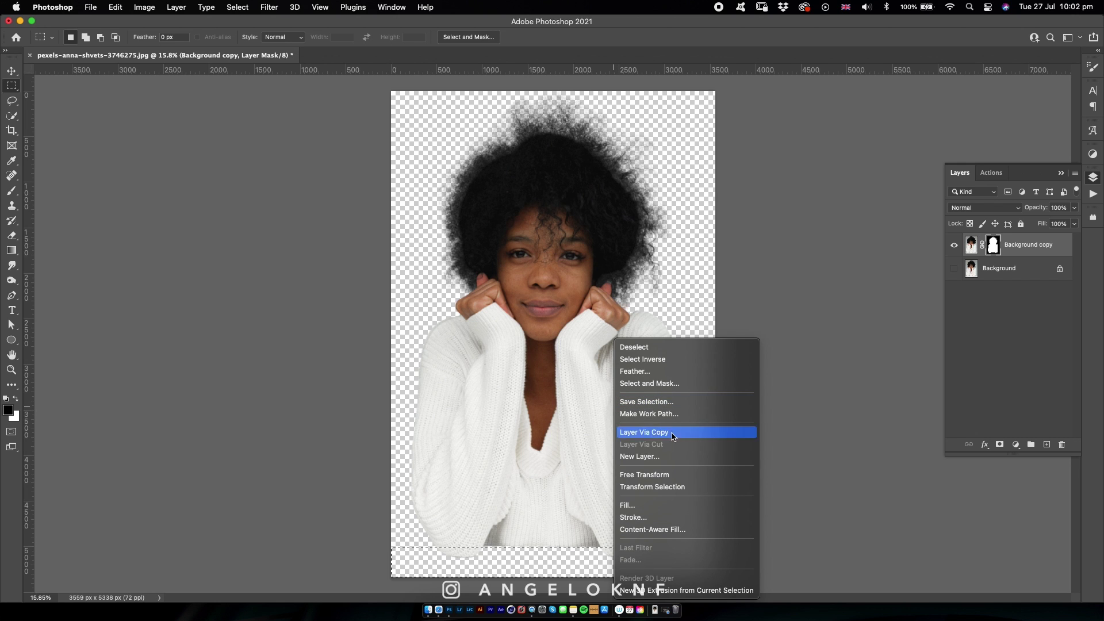
click(655, 505)
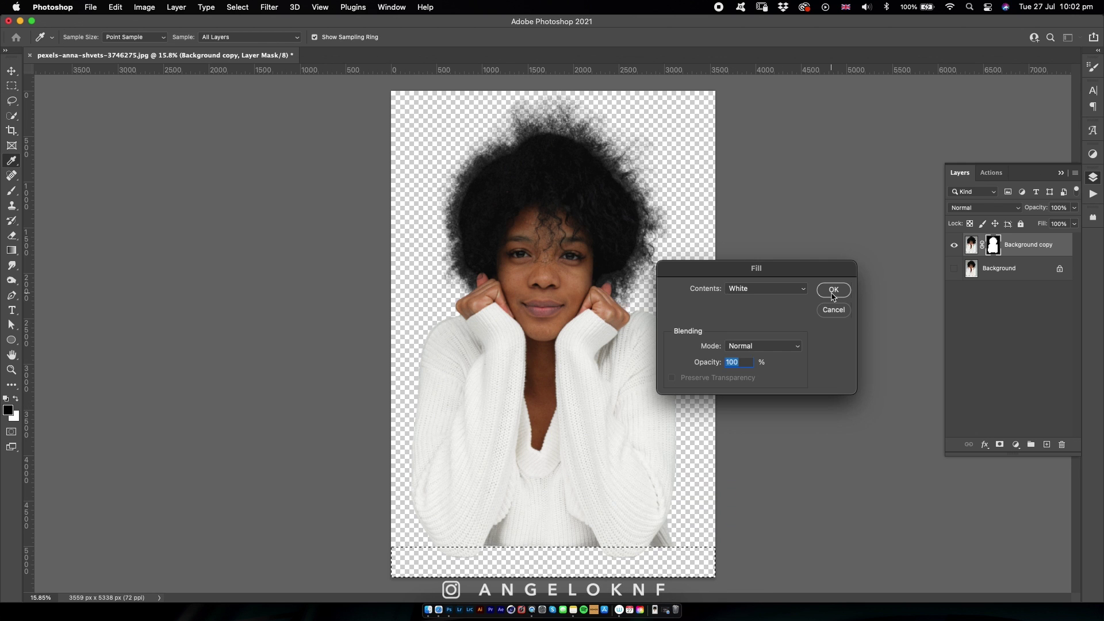
click(833, 293)
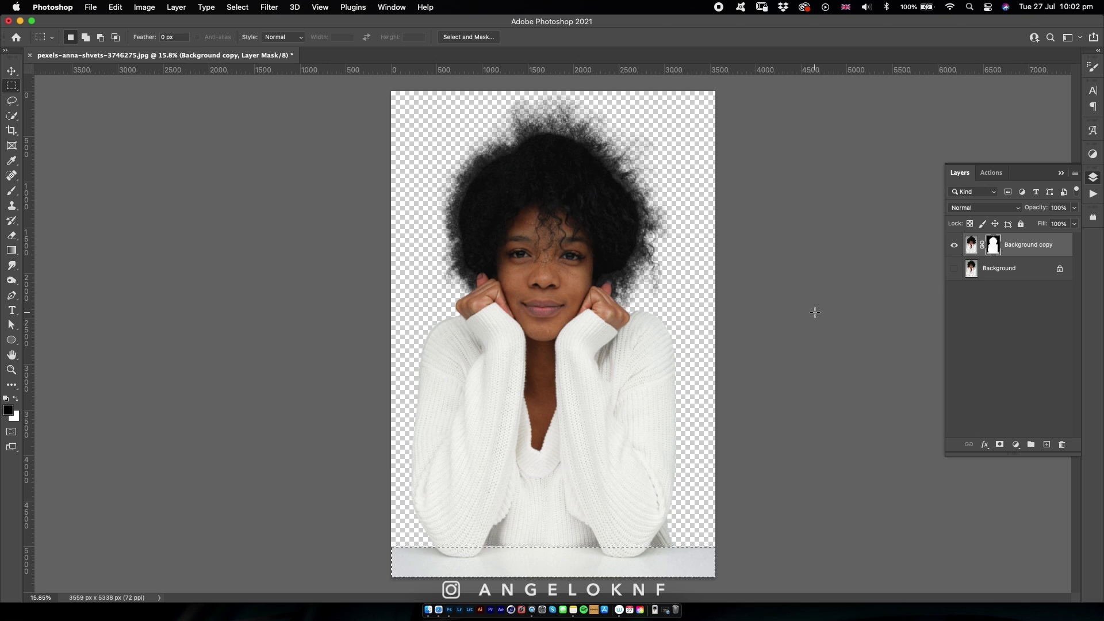
key(super+d)
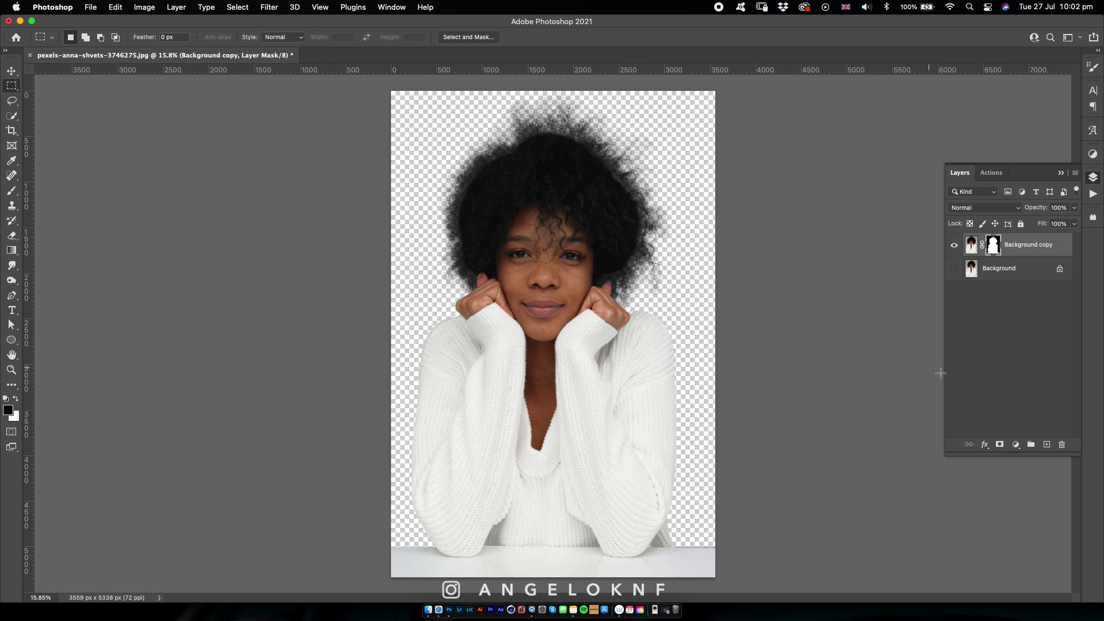
click(1047, 445)
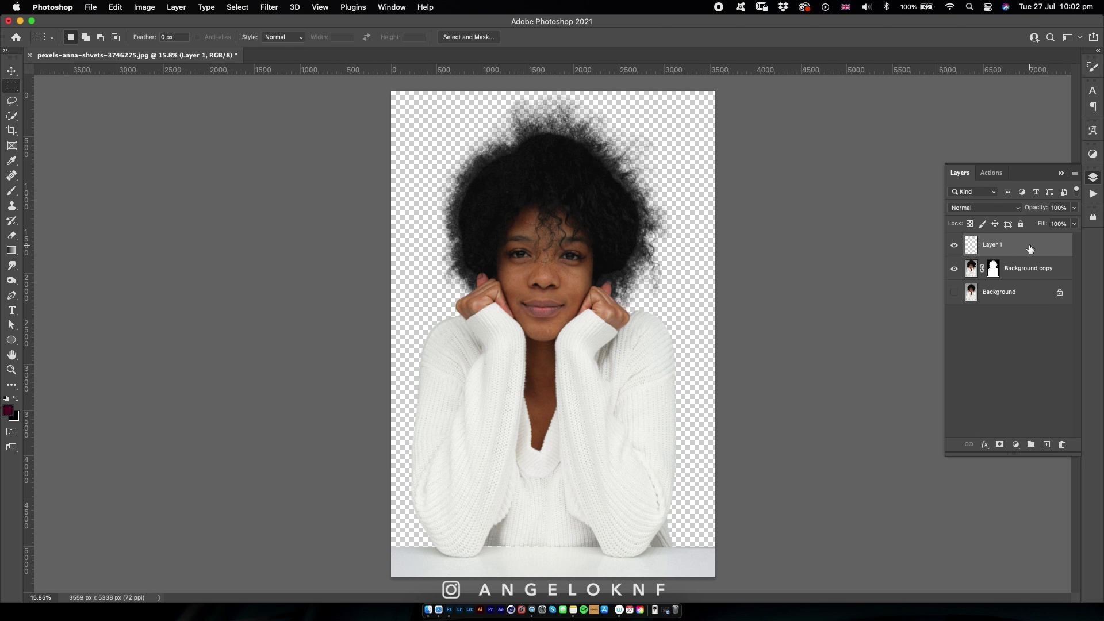
Move Layer 1 below Background copy and fill the whole canvas with magenta #a2144d.
drag(1023, 252, 1028, 276)
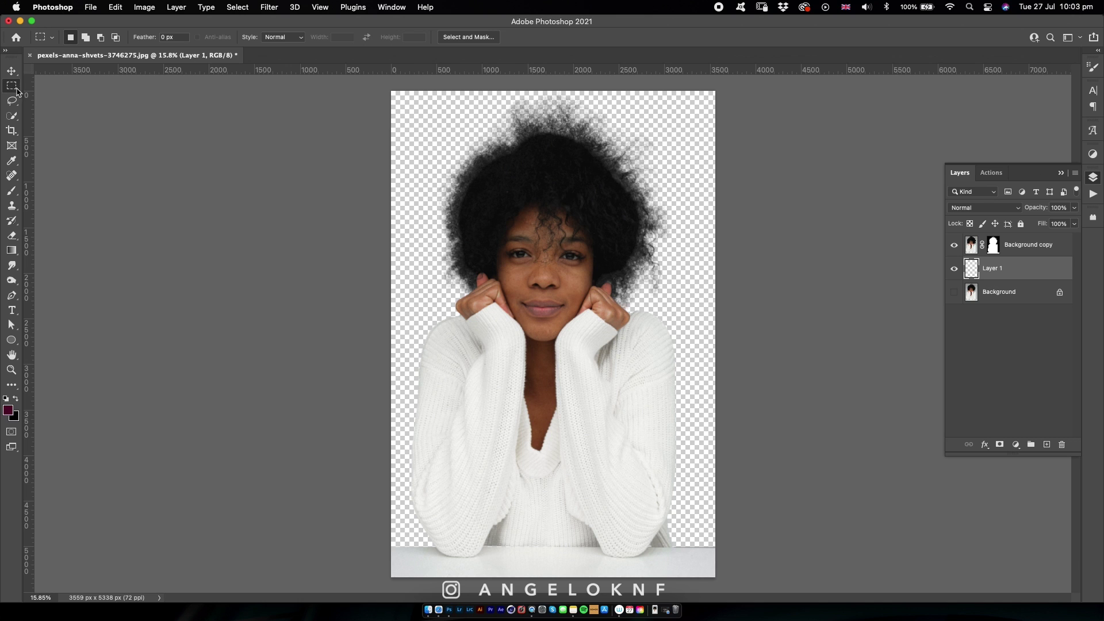
drag(391, 91, 888, 582)
right_click(673, 359)
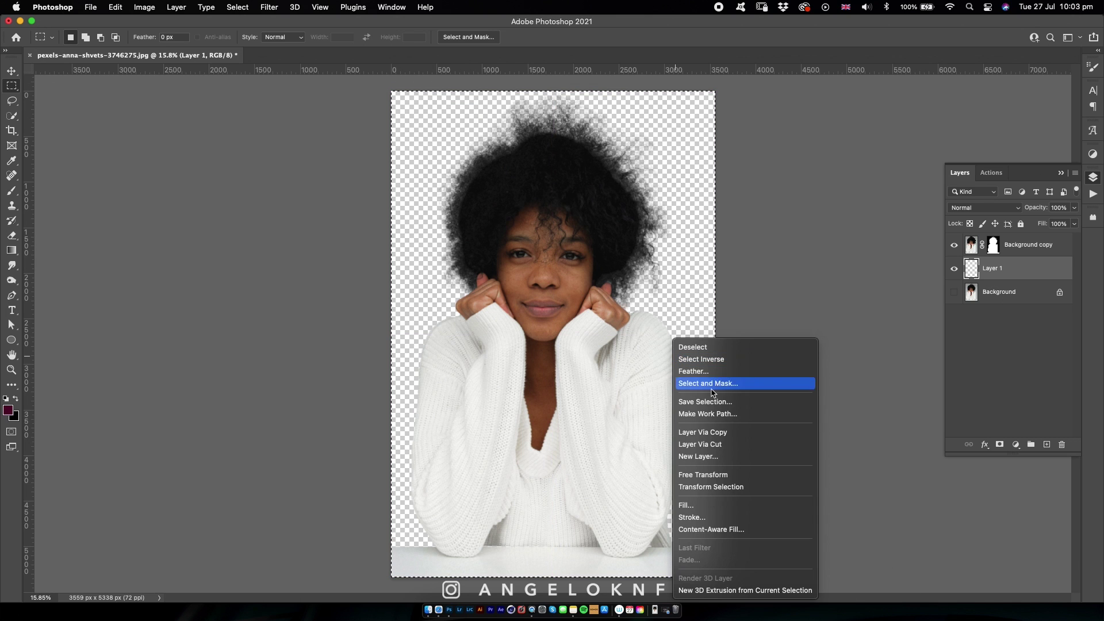
click(718, 507)
click(775, 290)
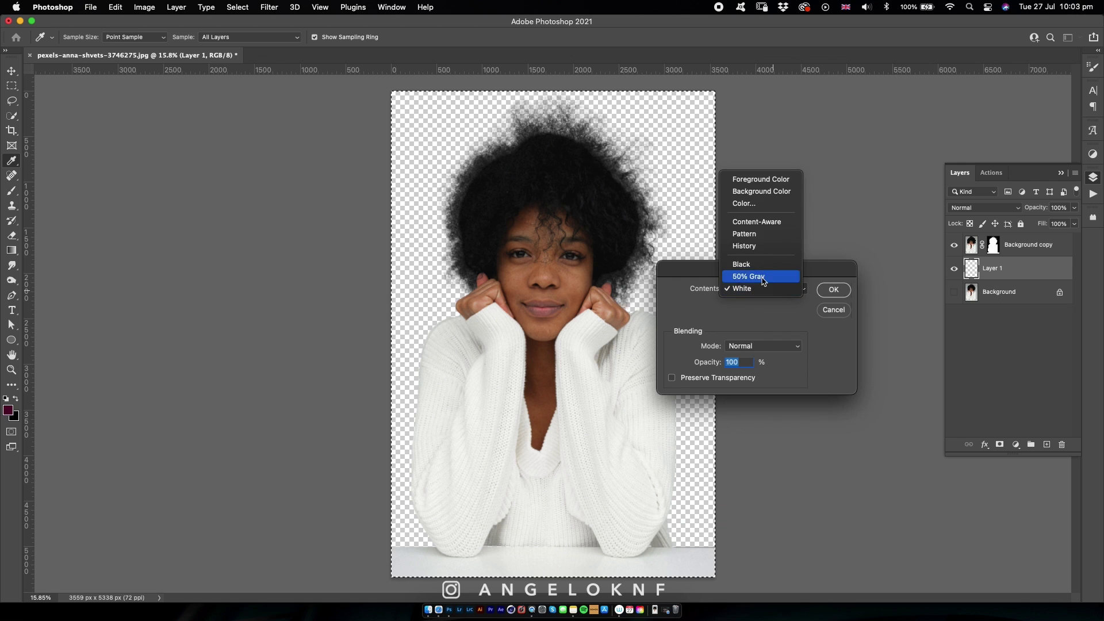
click(758, 204)
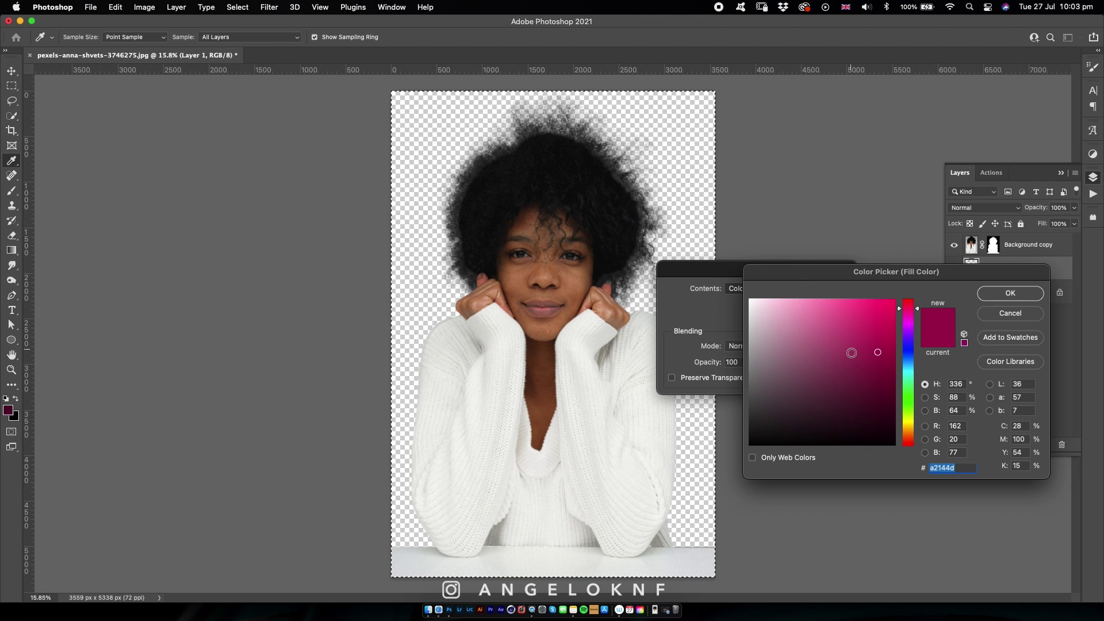
click(1010, 292)
click(835, 290)
key(m)
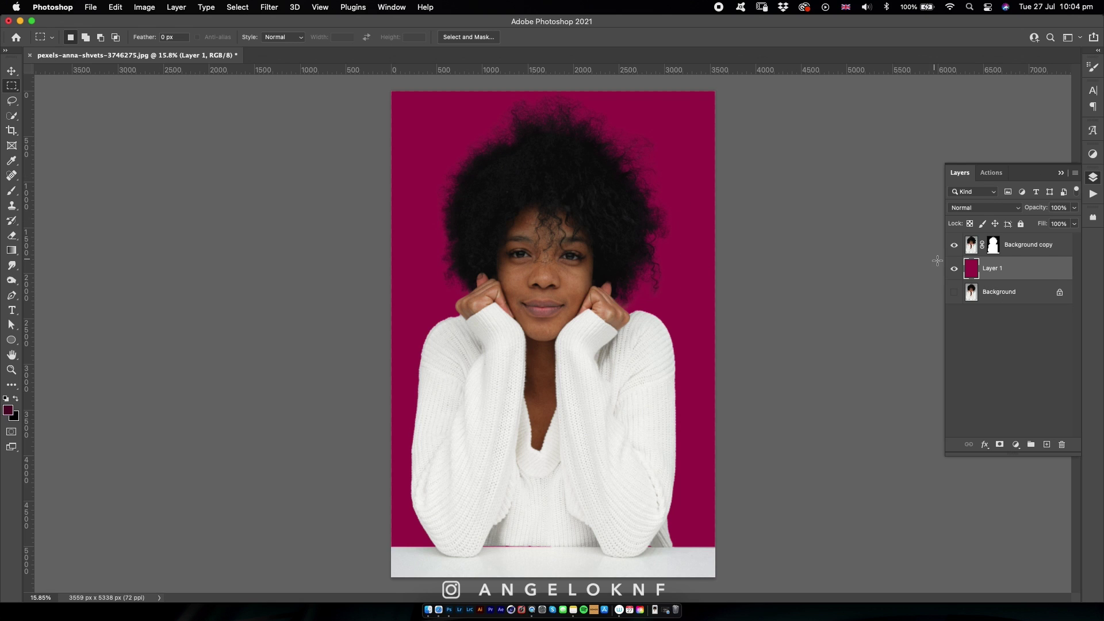
Add a Color Overlay blending option to Layer 1 in teal #28afb4.
right_click(1031, 275)
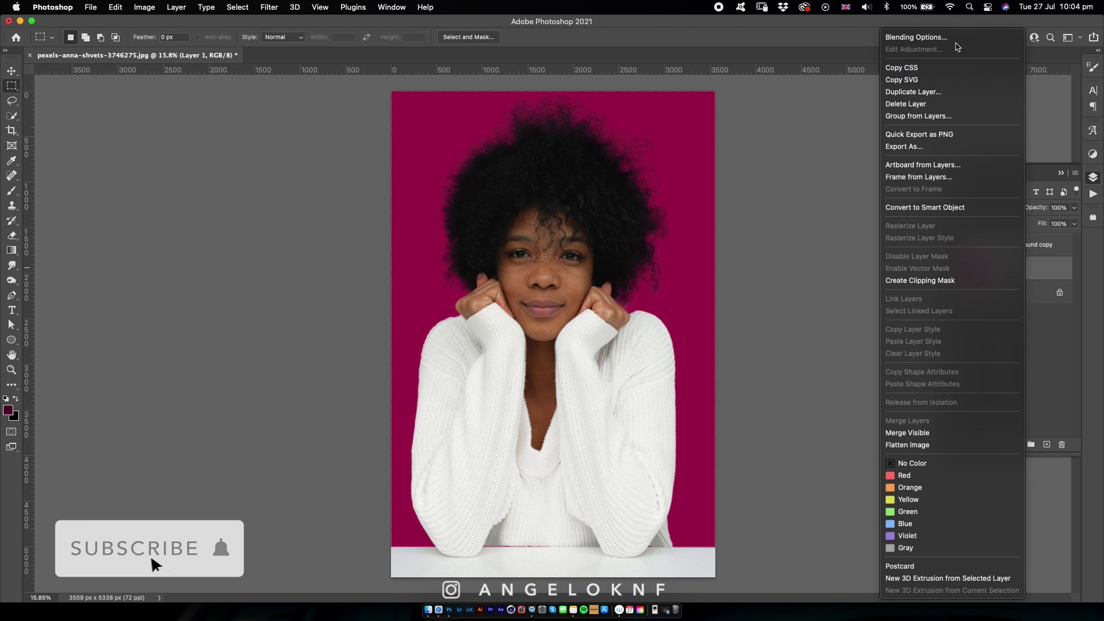
click(927, 37)
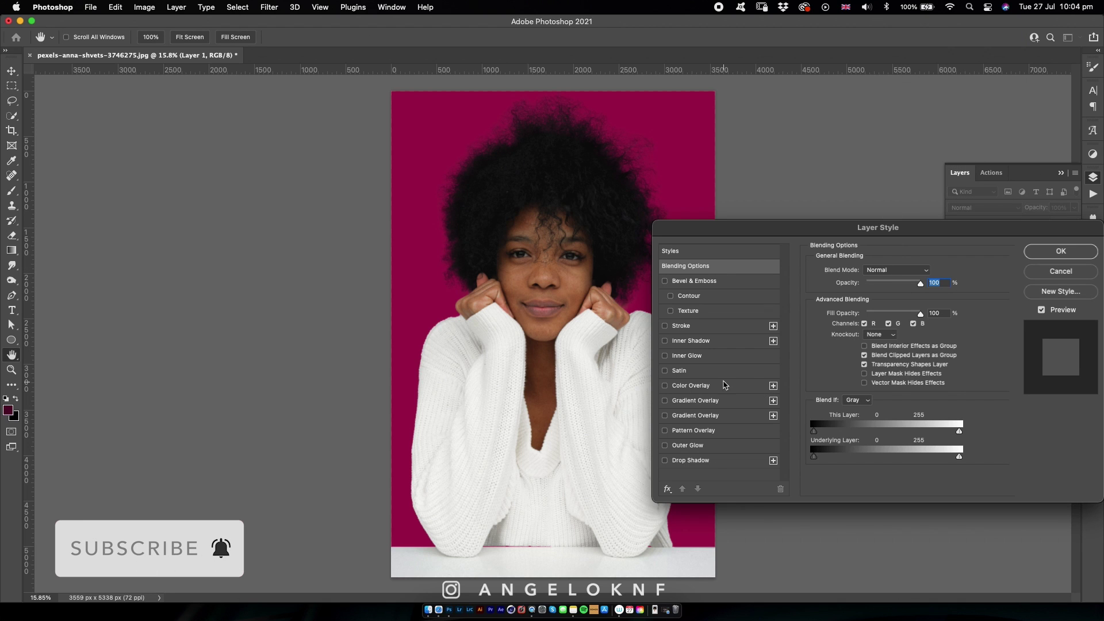
click(725, 387)
click(925, 274)
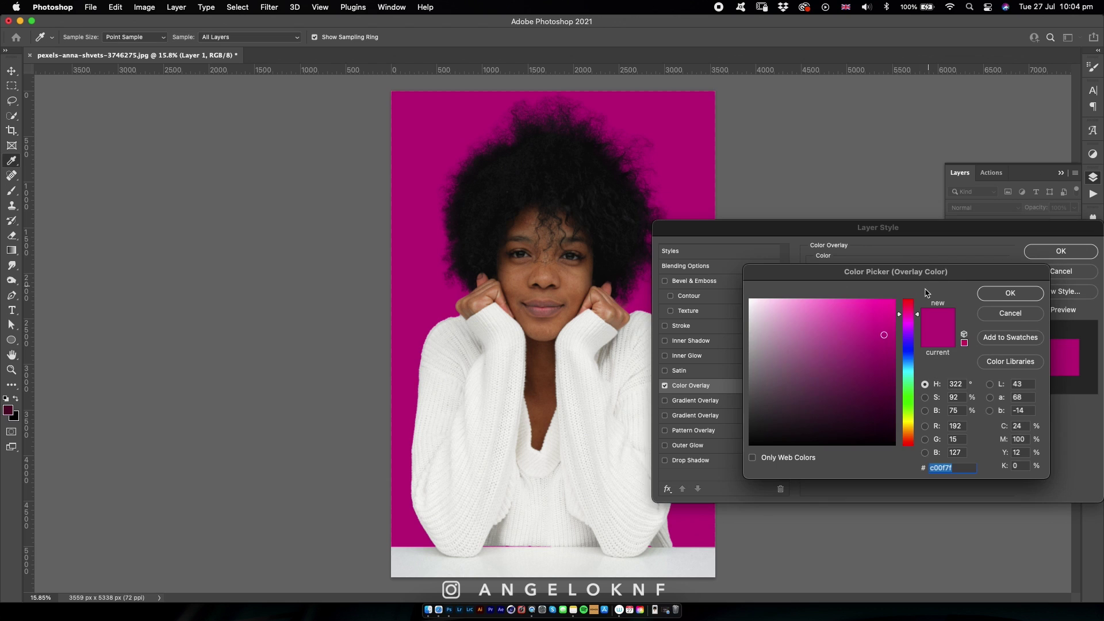
mouse_move(868, 371)
mouse_down()
mouse_move(837, 394)
mouse_move(833, 327)
mouse_move(863, 341)
mouse_up()
click(907, 339)
mouse_move(914, 368)
mouse_down()
mouse_move(908, 425)
mouse_move(903, 342)
mouse_move(902, 371)
mouse_up()
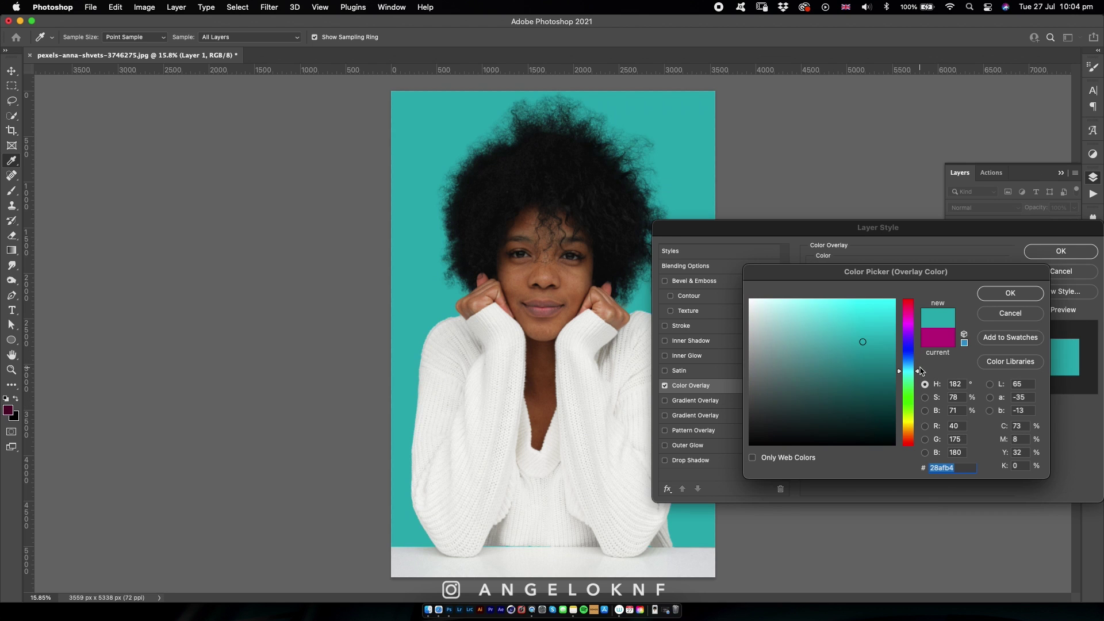
click(1017, 297)
click(1056, 252)
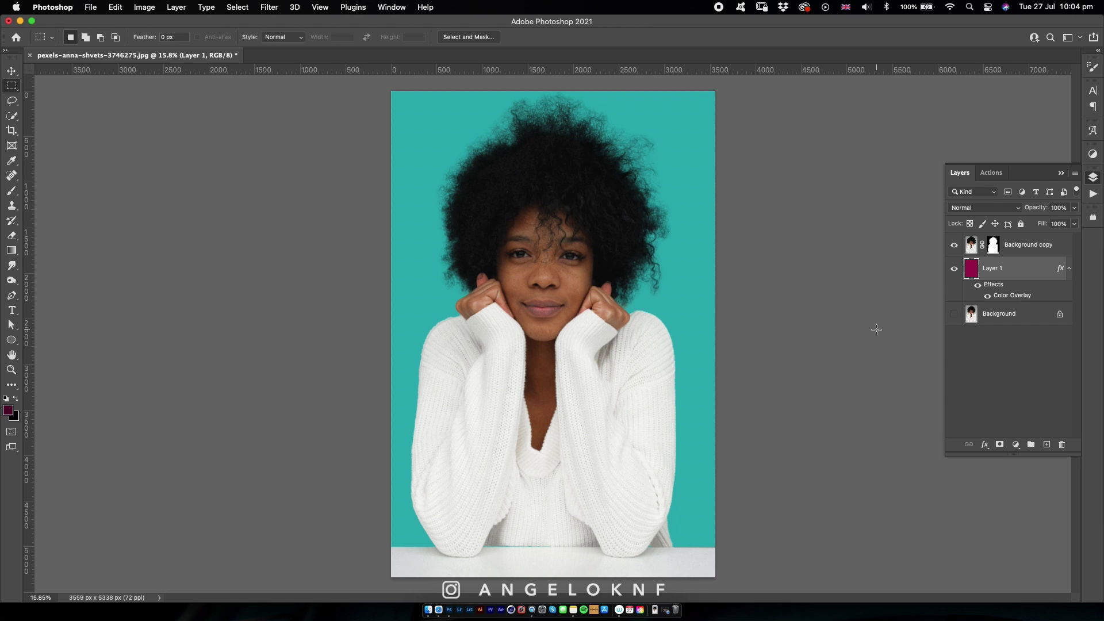